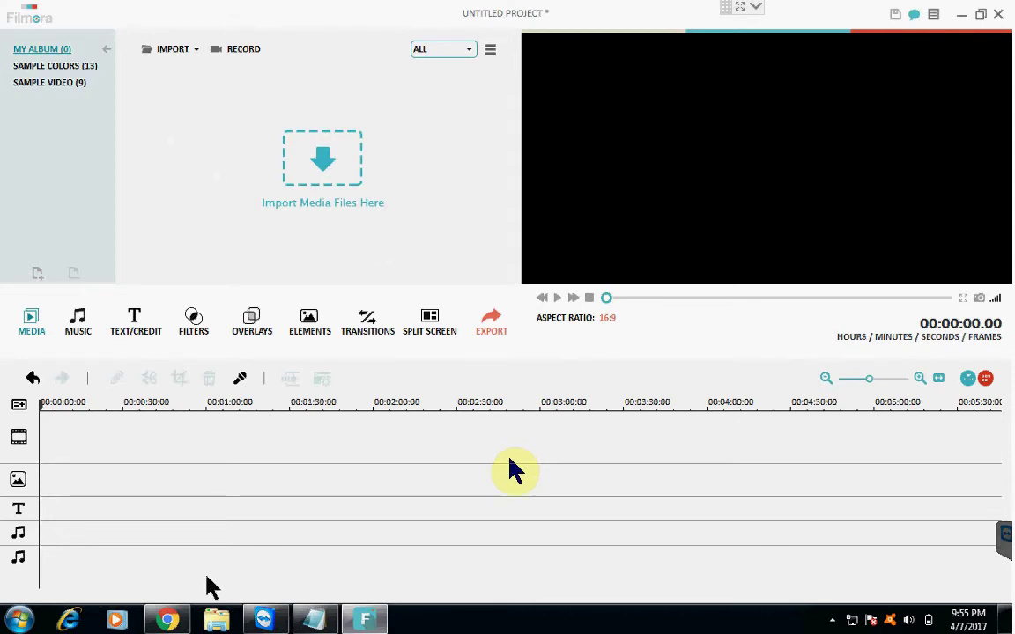
Import the video "arrange youtube videos in a playlist in urdu hindi" and place it at the start of the video track
{"action": "left_click", "coordinate": [310, 189]}
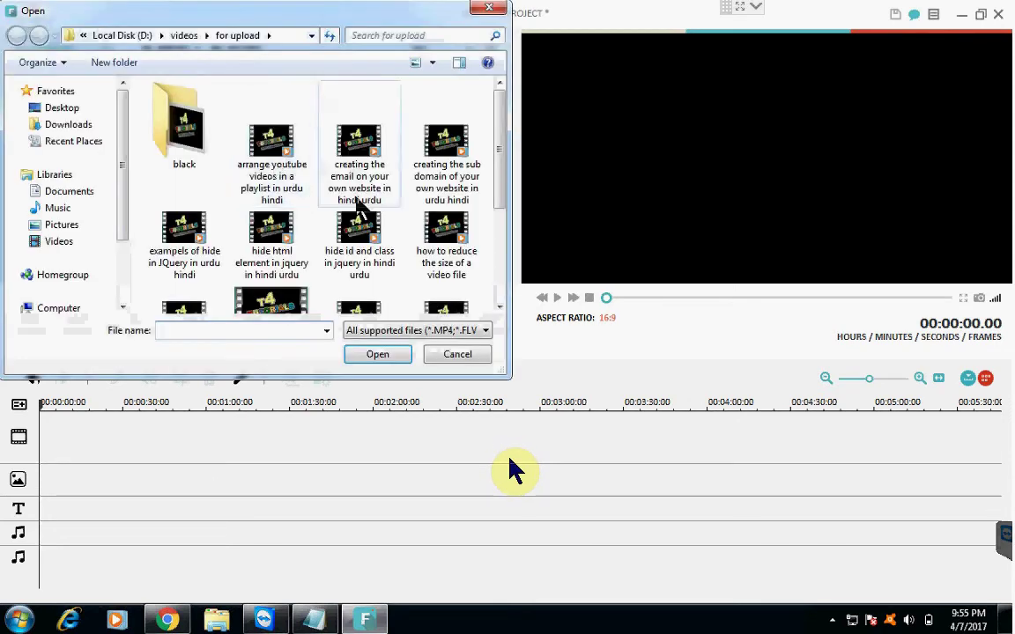
{"action": "double_click", "coordinate": [276, 161]}
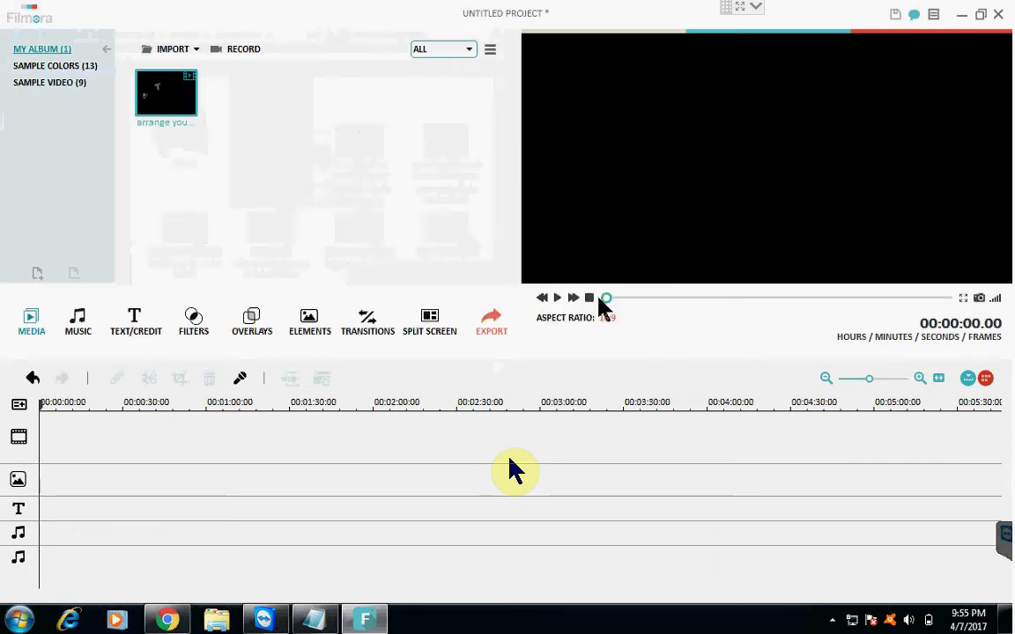
{"action": "left_click_drag", "start_coordinate": [181, 103], "coordinate": [124, 447]}
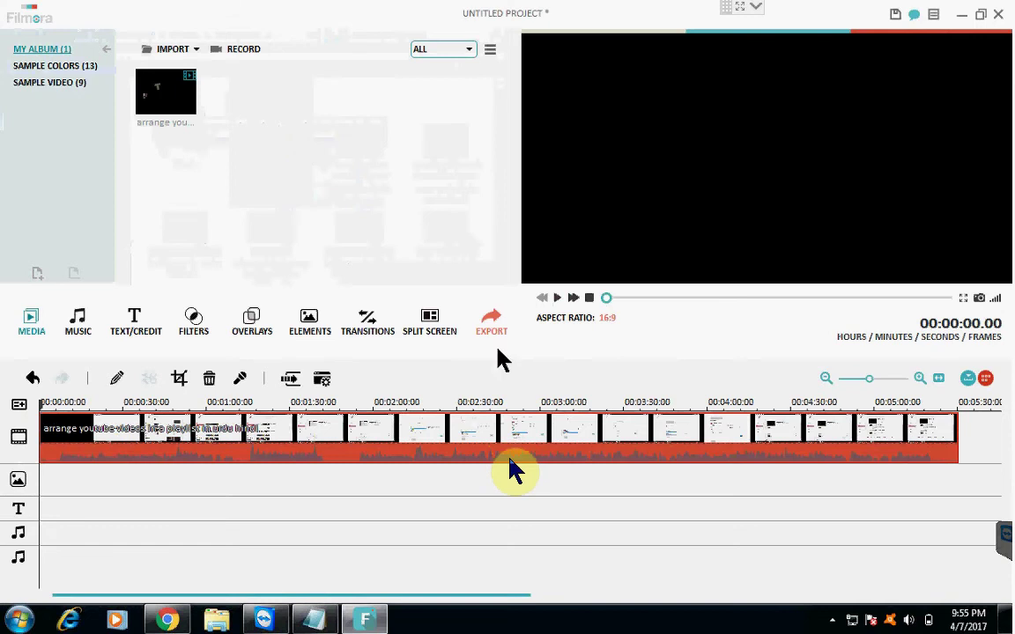
Play the opening seconds of the video and return the playhead to the start
{"action": "left_click", "coordinate": [558, 299]}
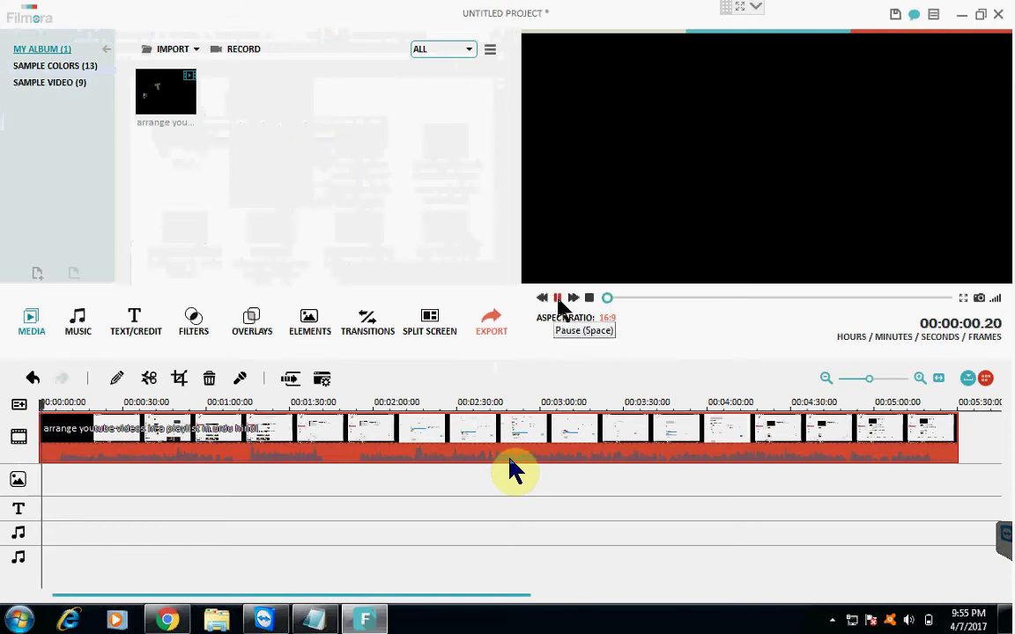
{"action": "key", "text": "space"}
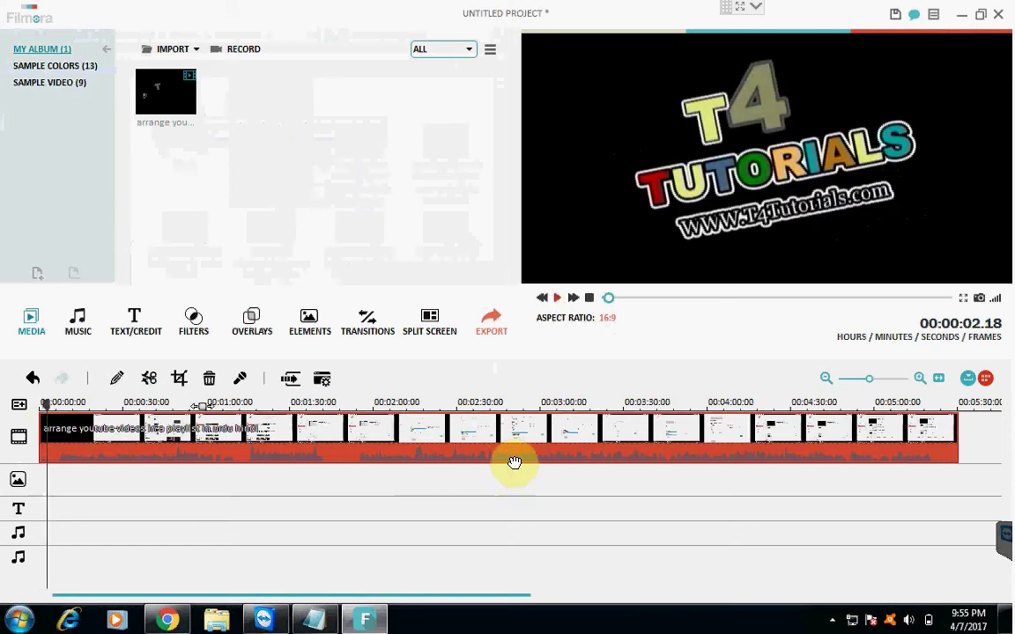
{"action": "left_click", "coordinate": [41, 403]}
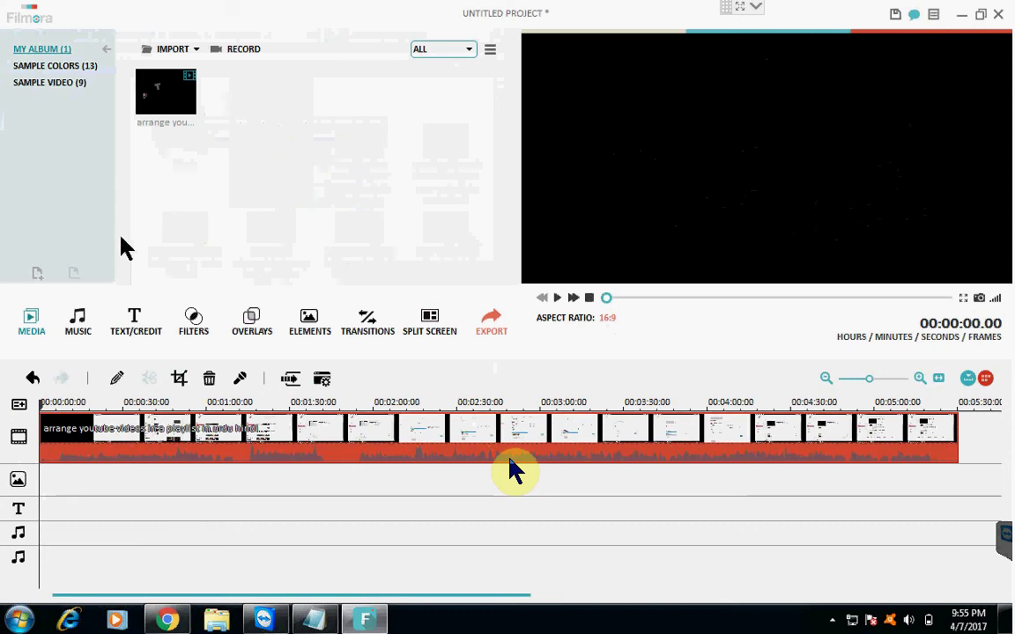
Browse the text and credit template categories, such as Labels, Ribbon and Favourite, and return to Basic
{"action": "left_click", "coordinate": [133, 330]}
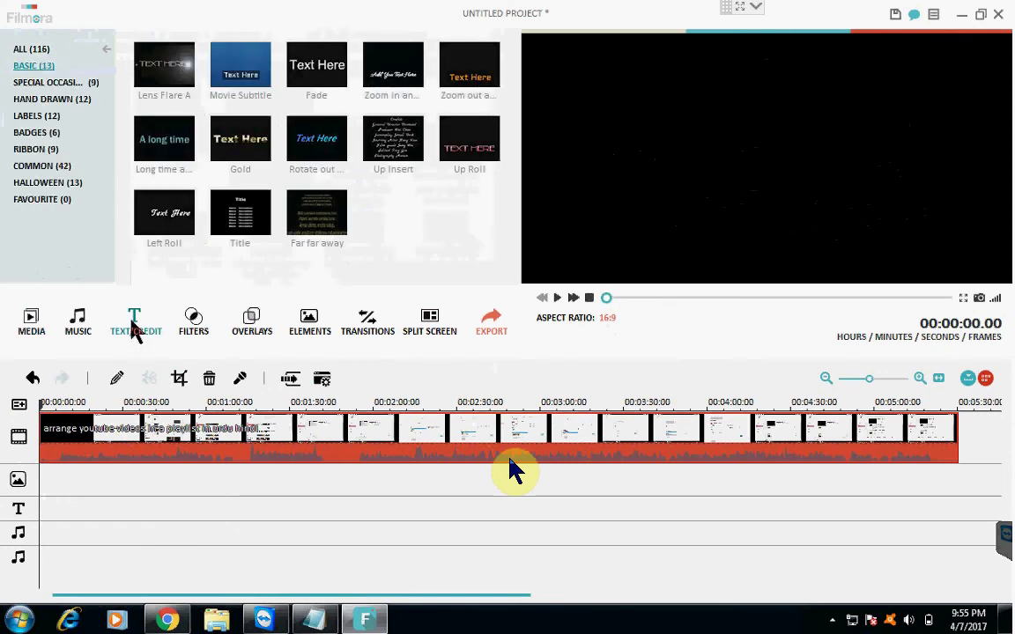
{"action": "left_click", "coordinate": [40, 99]}
{"action": "left_click", "coordinate": [31, 117]}
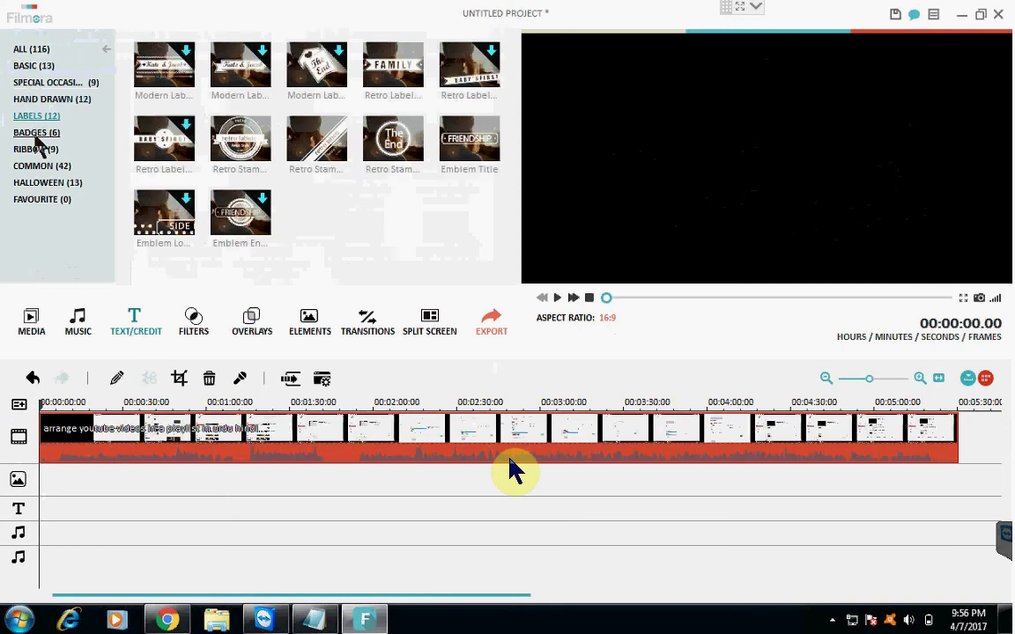
{"action": "left_click", "coordinate": [36, 132]}
{"action": "left_click", "coordinate": [41, 166]}
{"action": "left_click", "coordinate": [41, 200]}
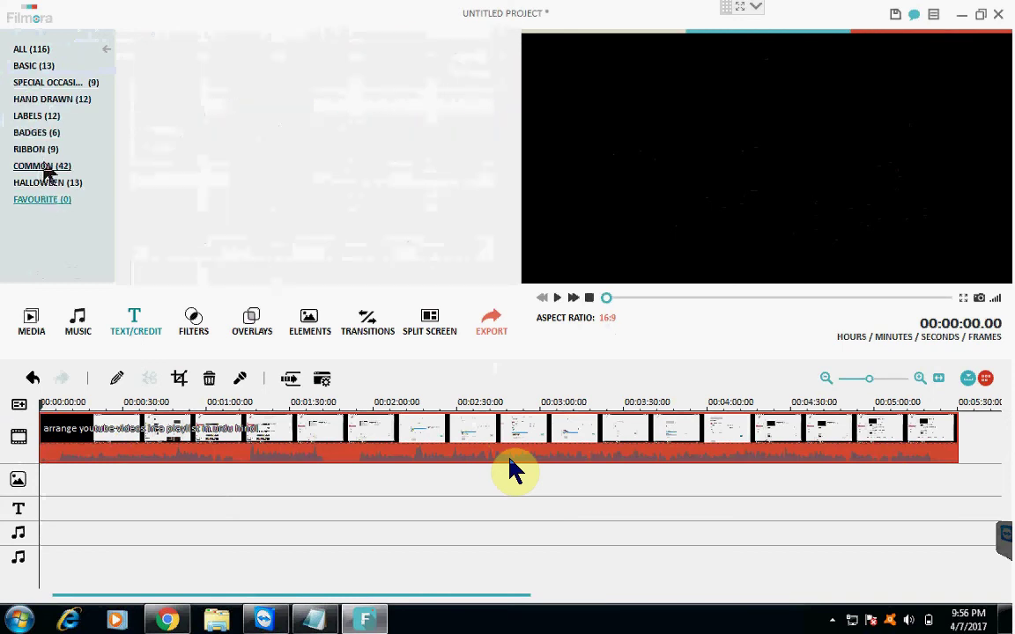
{"action": "left_click", "coordinate": [41, 166]}
{"action": "left_click", "coordinate": [33, 132]}
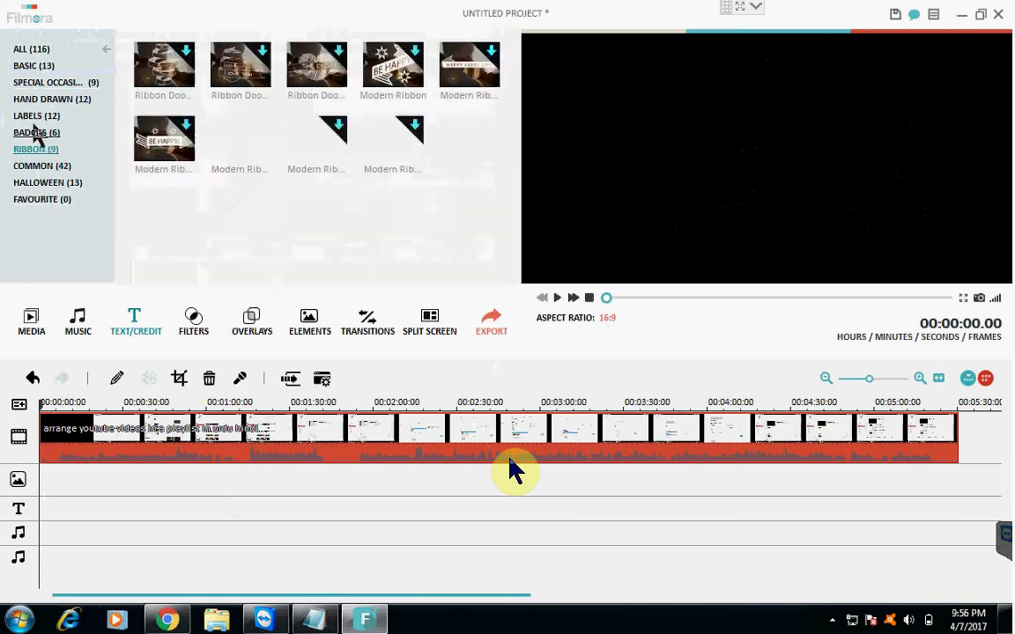
{"action": "left_click", "coordinate": [36, 69]}
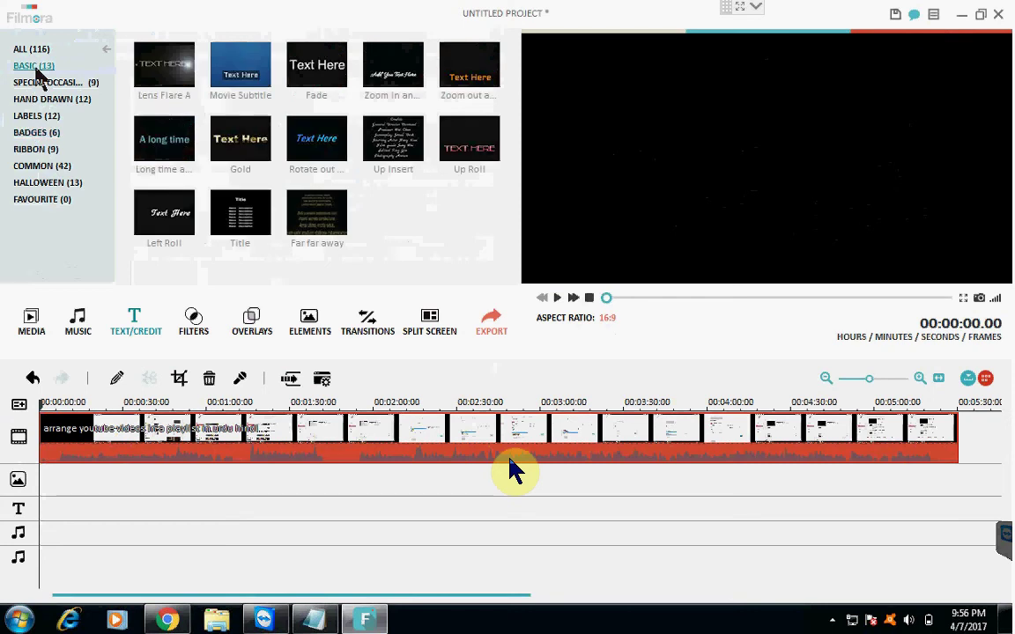
Preview the Zoom out and Fade out title and add it at the start of the text track
{"action": "left_click", "coordinate": [476, 91]}
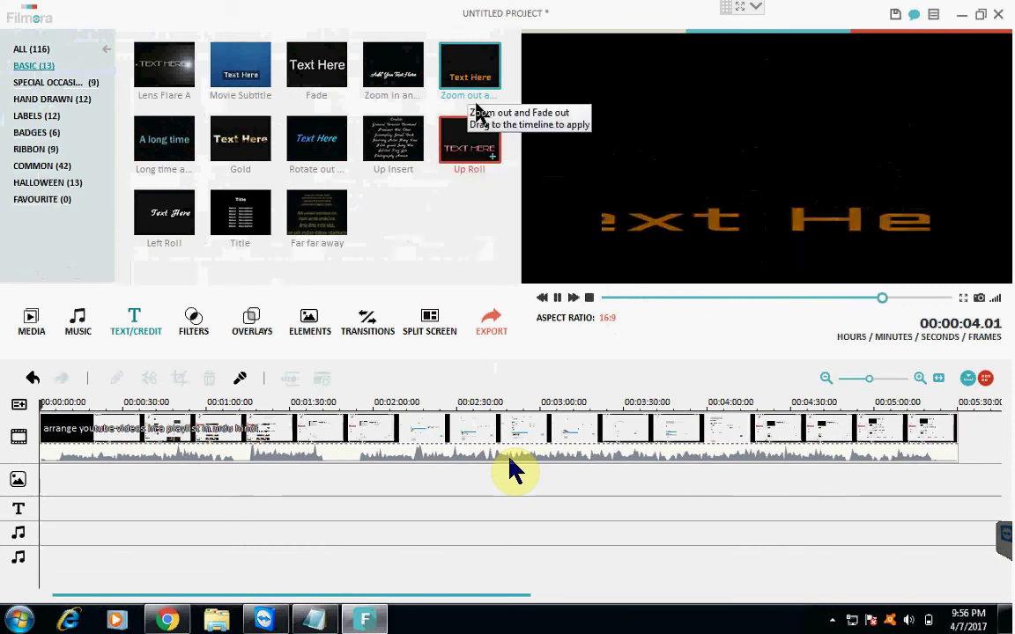
{"action": "left_click_drag", "start_coordinate": [476, 83], "coordinate": [452, 172]}
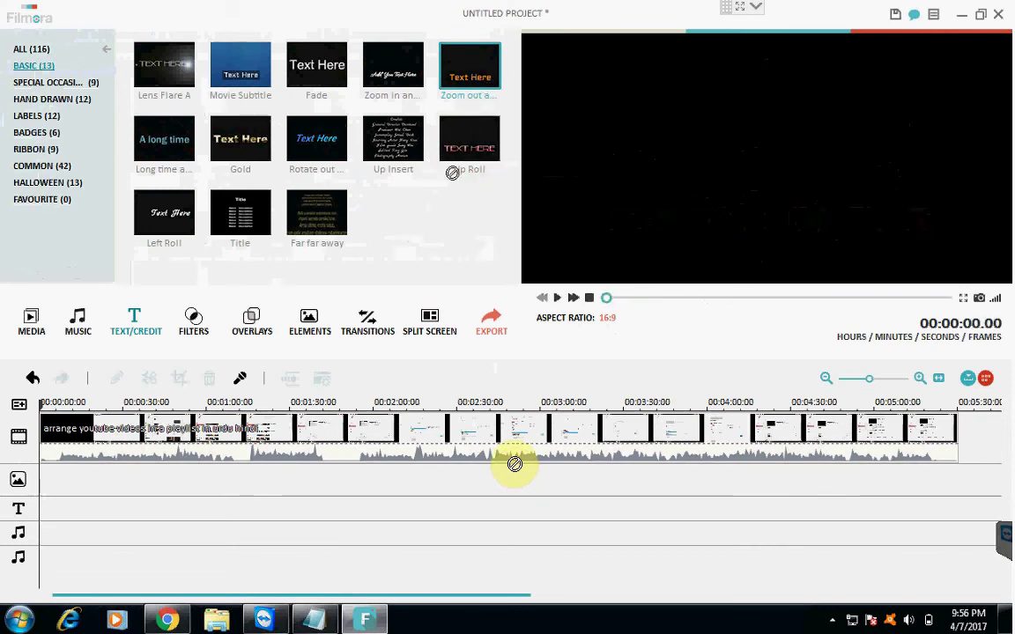
{"action": "mouse_move", "coordinate": [190, 408]}
{"action": "left_mouse_down"}
{"action": "mouse_move", "coordinate": [68, 503]}
{"action": "mouse_move", "coordinate": [13, 508]}
{"action": "left_mouse_up"}
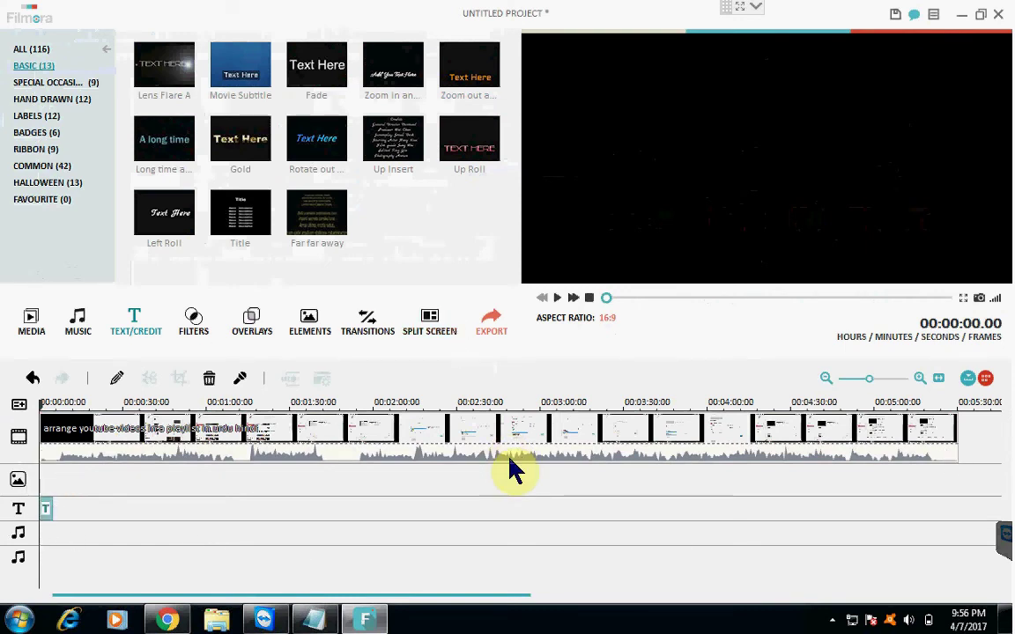
{"action": "double_click", "coordinate": [44, 509]}
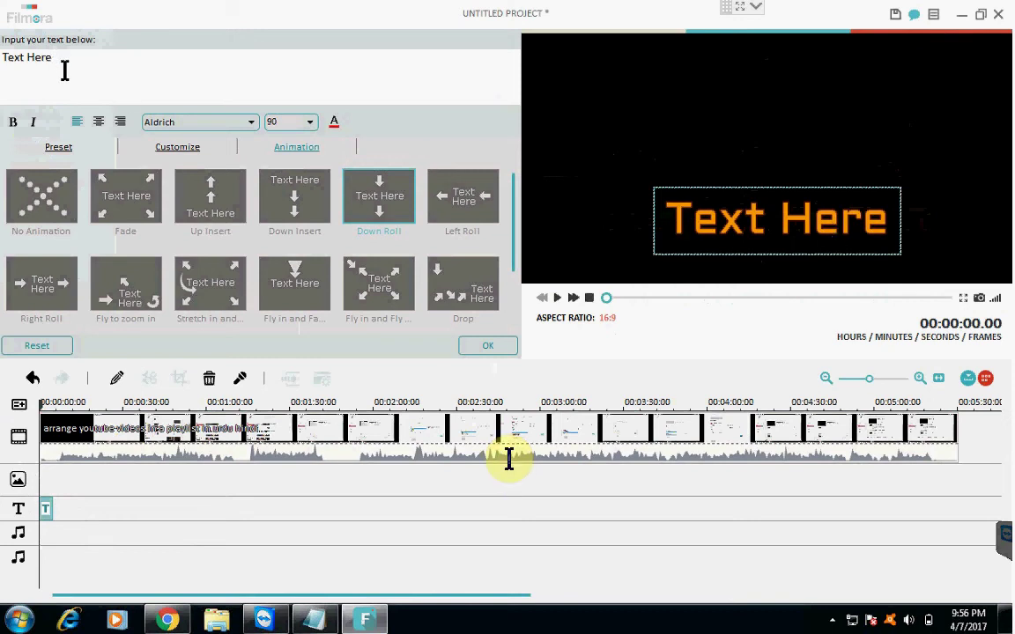
{"action": "left_click_drag", "start_coordinate": [68, 65], "coordinate": [2, 75]}
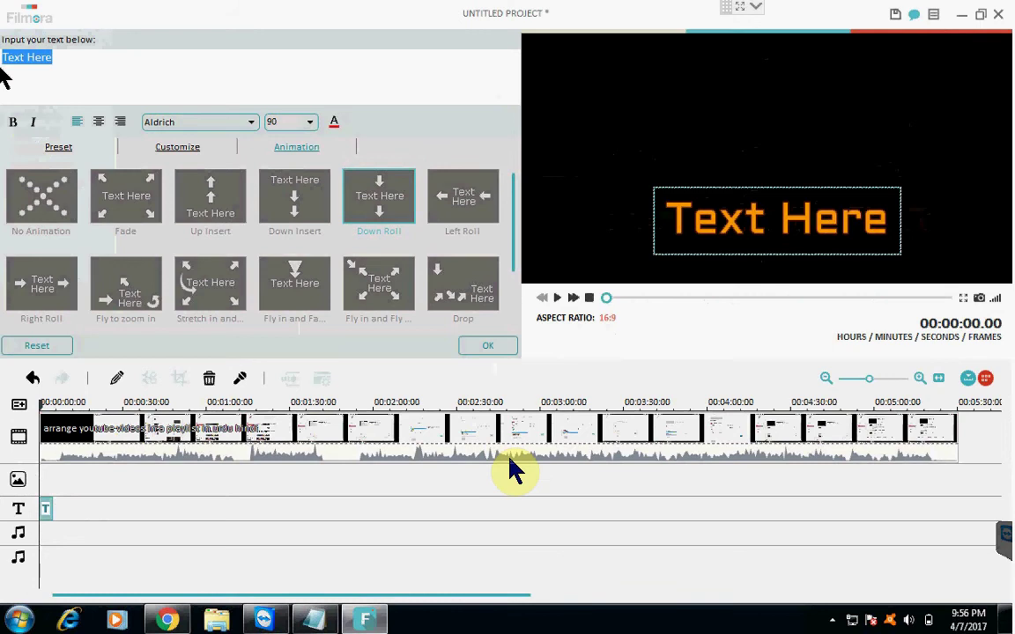
{"action": "type", "text": "wew"}
{"action": "key", "text": "BackSpace"}
{"action": "key", "text": "BackSpace"}
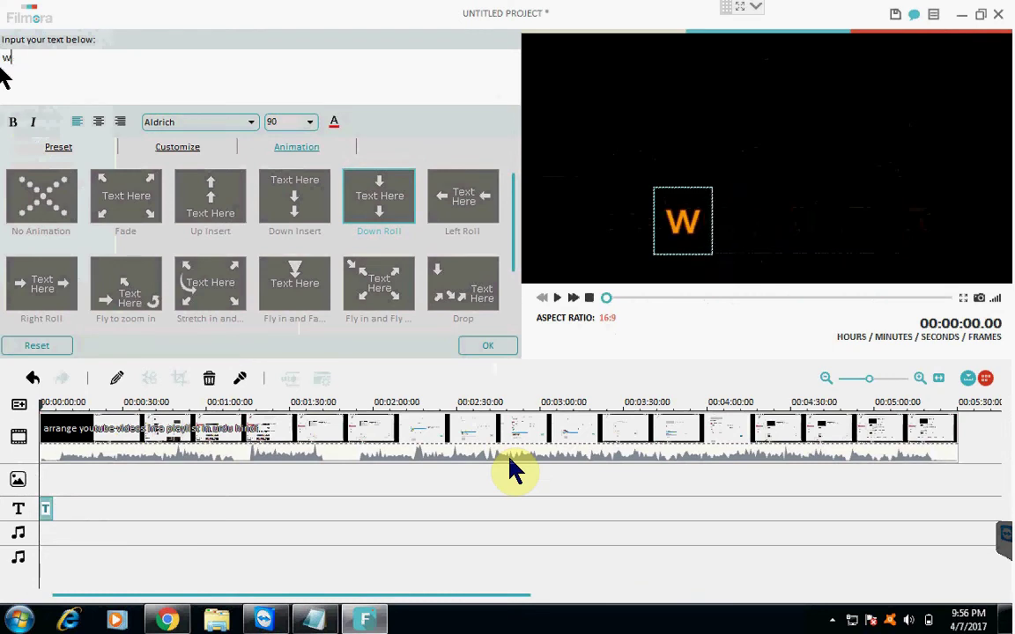
{"action": "type", "text": "ww"}
{"action": "type", "text": ".T4"}
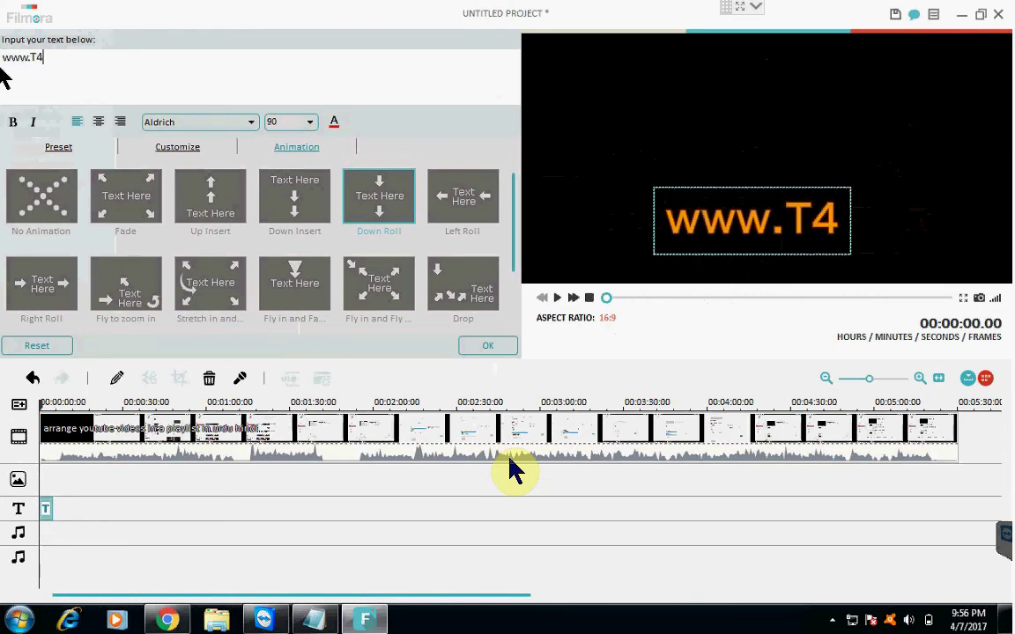
{"action": "type", "text": "Tutoria"}
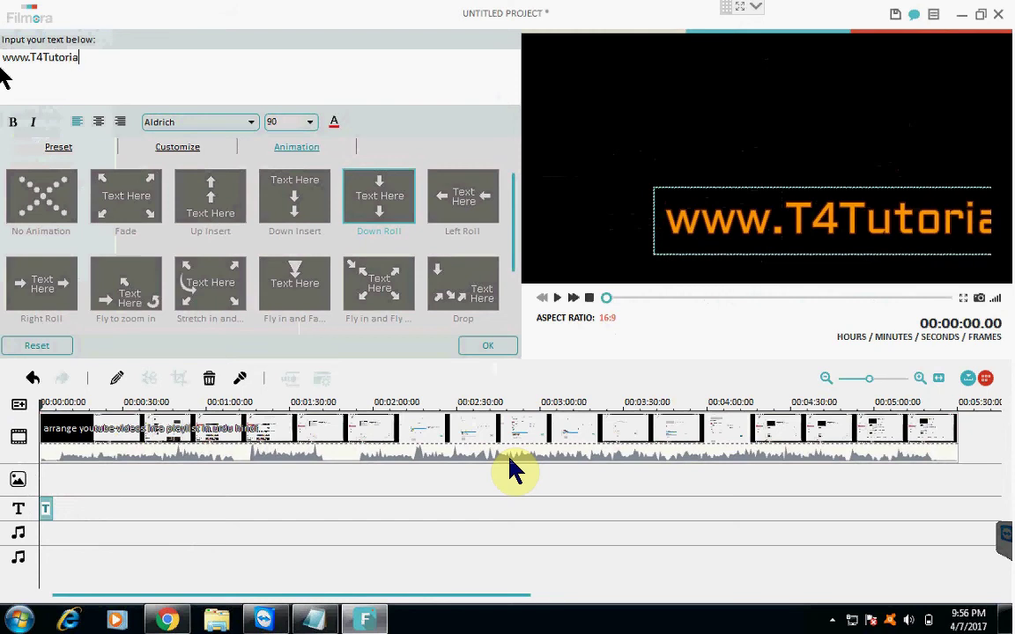
{"action": "type", "text": "ls.com"}
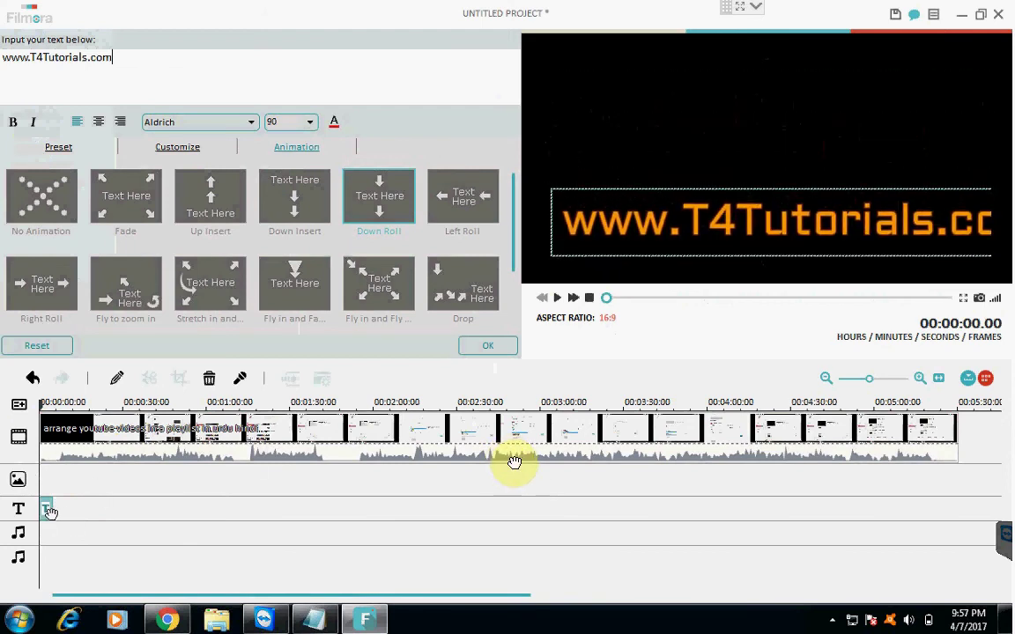
Close the editing settings and play the video from the start to check the title
{"action": "double_click", "coordinate": [510, 458]}
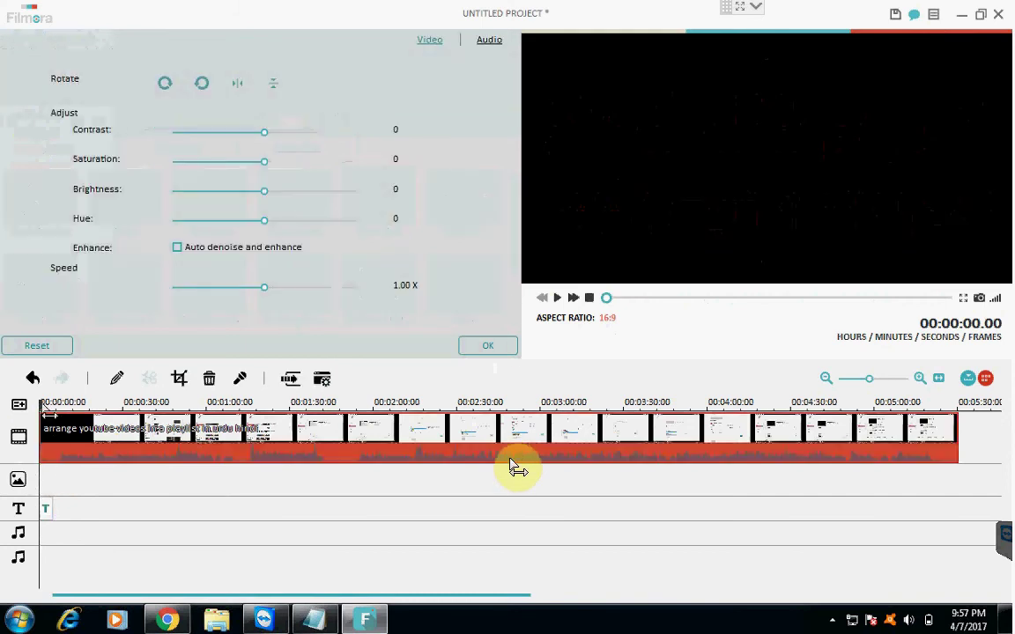
{"action": "left_click", "coordinate": [493, 346]}
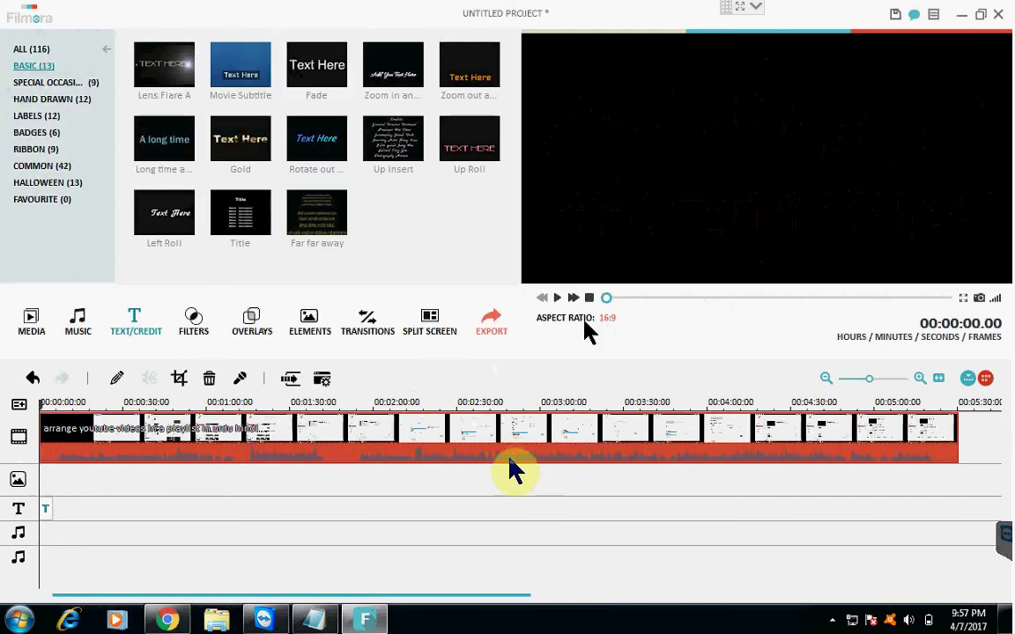
{"action": "left_click", "coordinate": [558, 299]}
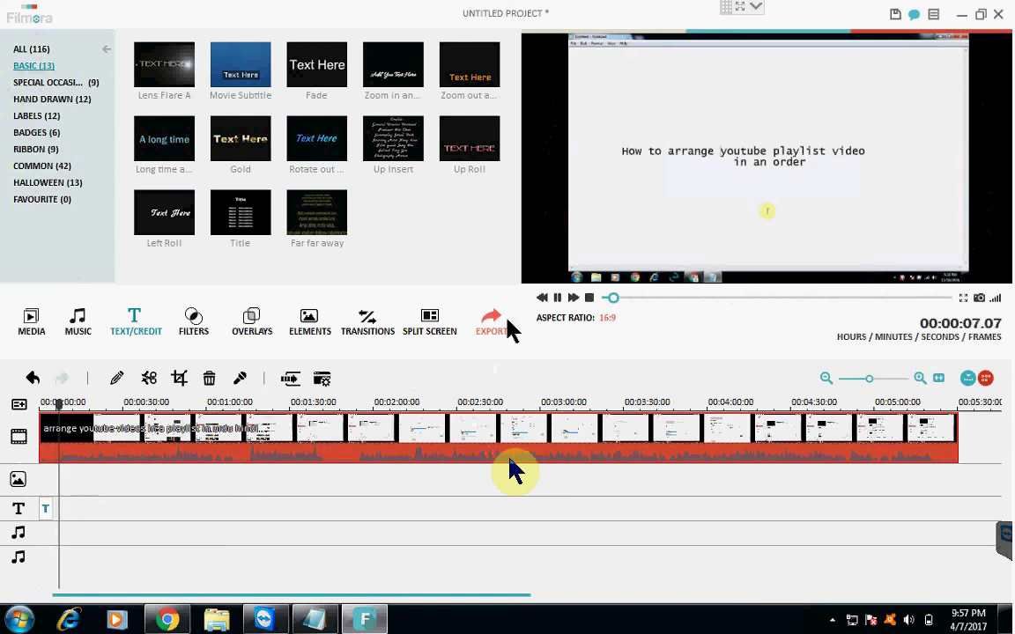
{"action": "left_click", "coordinate": [556, 298]}
Extend the title clip to about 00:02:14 on the timeline and play part of it back
{"action": "left_click", "coordinate": [48, 511]}
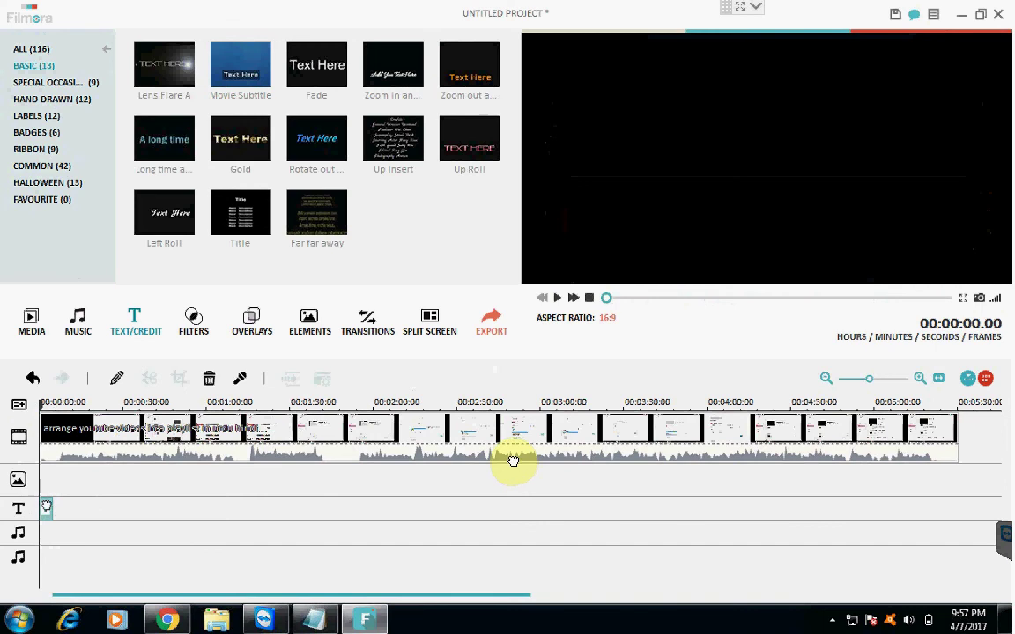
{"action": "double_click", "coordinate": [49, 511]}
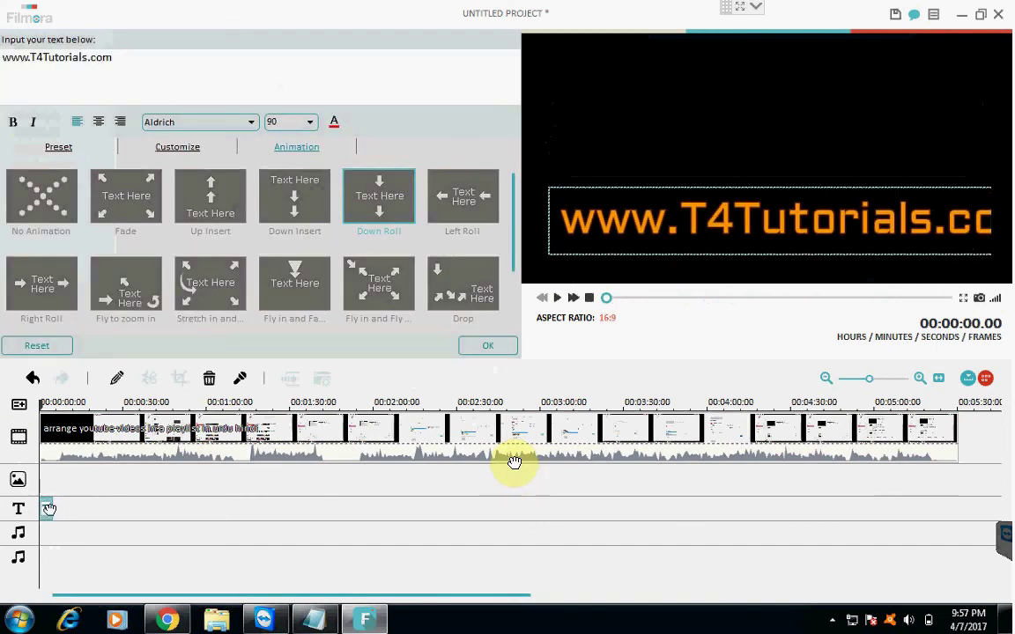
{"action": "left_click_drag", "start_coordinate": [50, 507], "coordinate": [412, 503]}
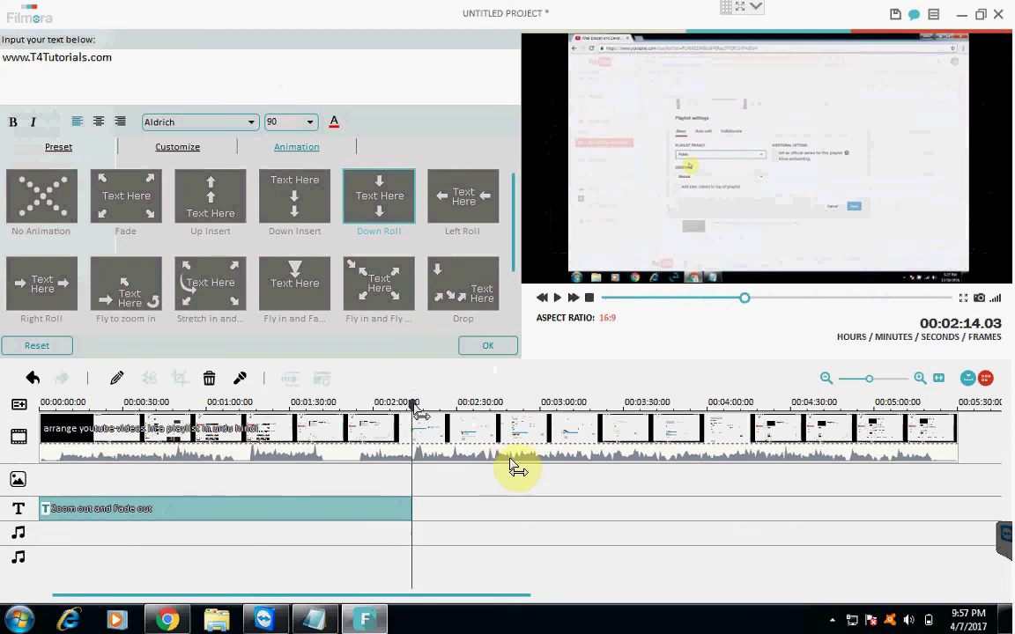
{"action": "left_click", "coordinate": [481, 347]}
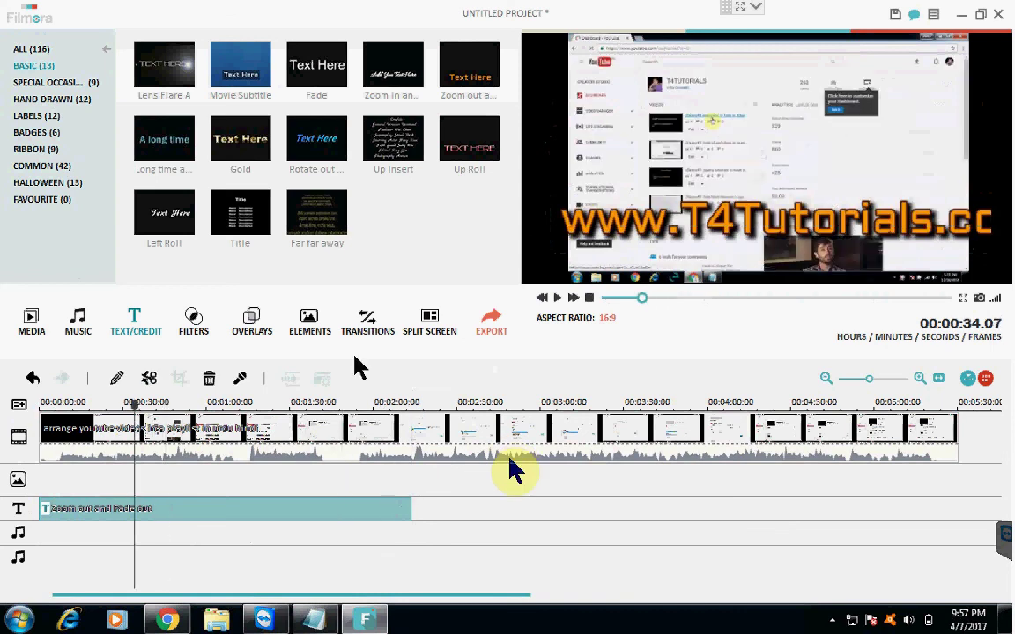
{"action": "left_click", "coordinate": [558, 299]}
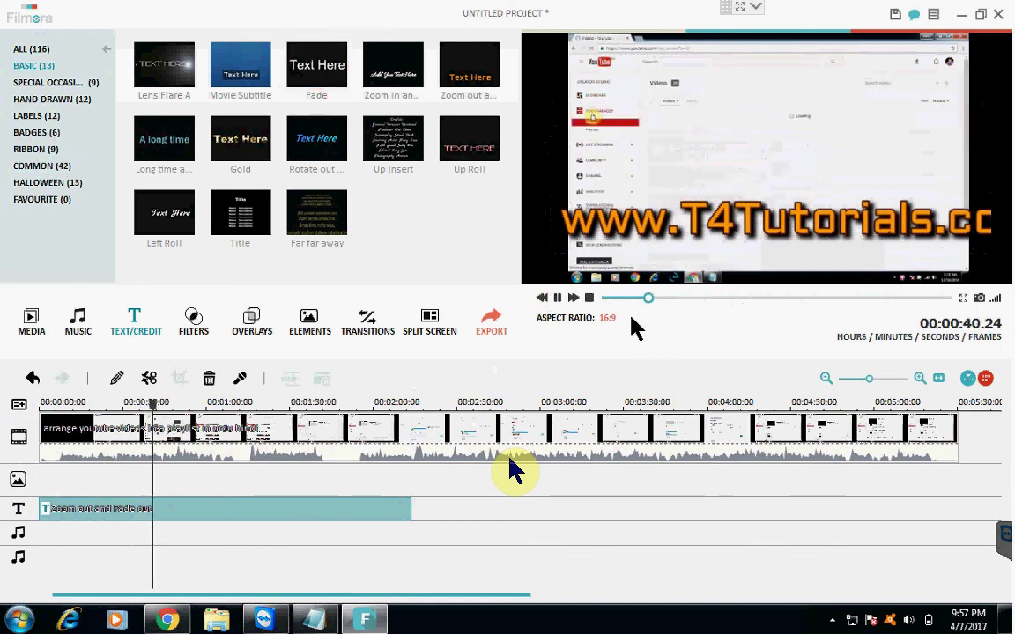
{"action": "left_click", "coordinate": [556, 298]}
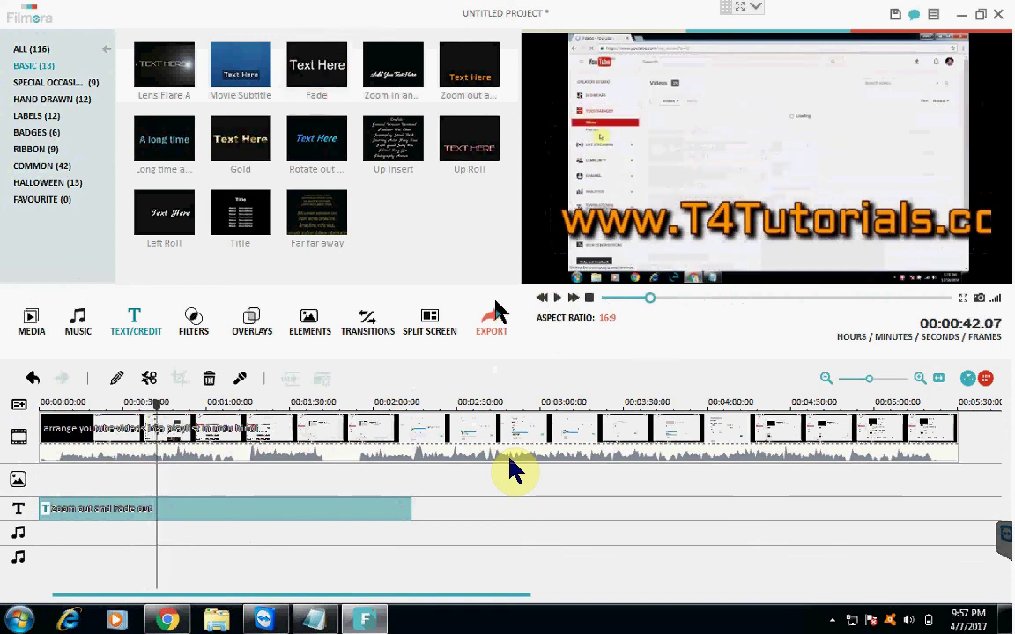
{"action": "double_click", "coordinate": [202, 509]}
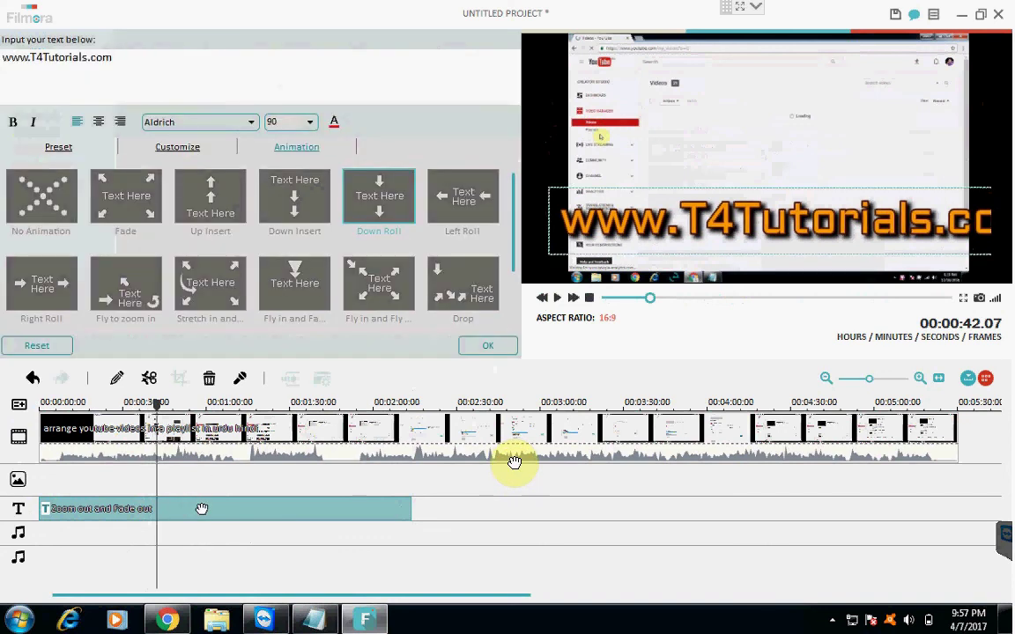
{"action": "left_click", "coordinate": [177, 147]}
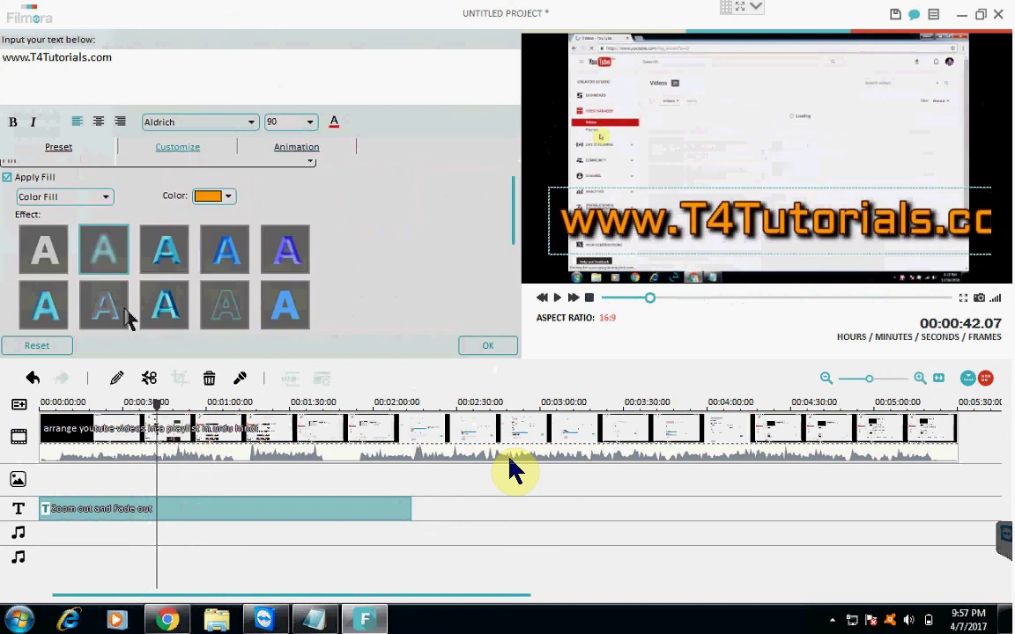
{"action": "left_click", "coordinate": [280, 254]}
{"action": "left_click", "coordinate": [288, 316]}
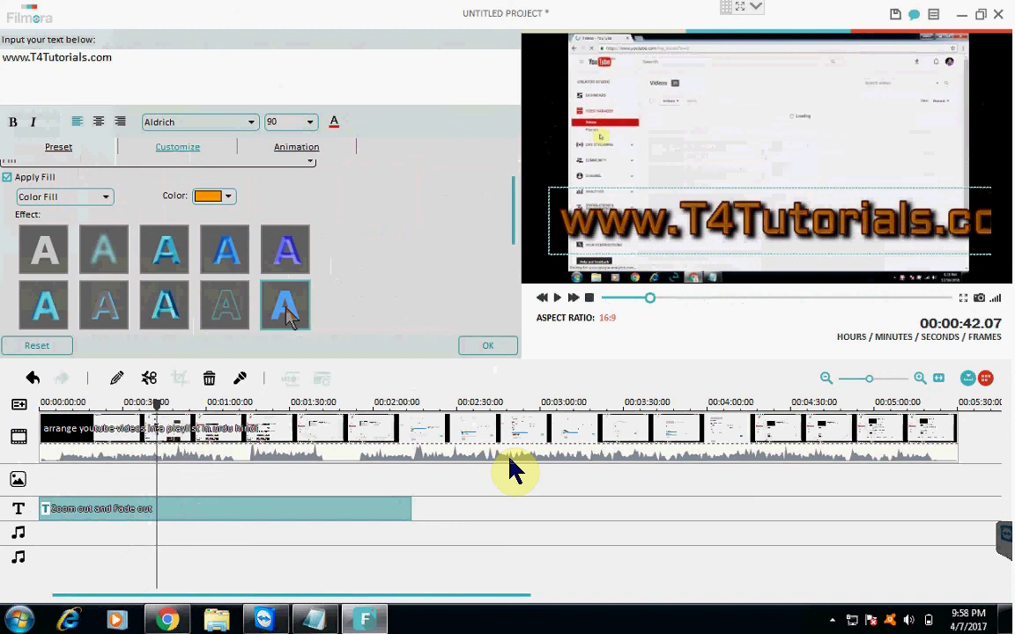
{"action": "left_click", "coordinate": [159, 258]}
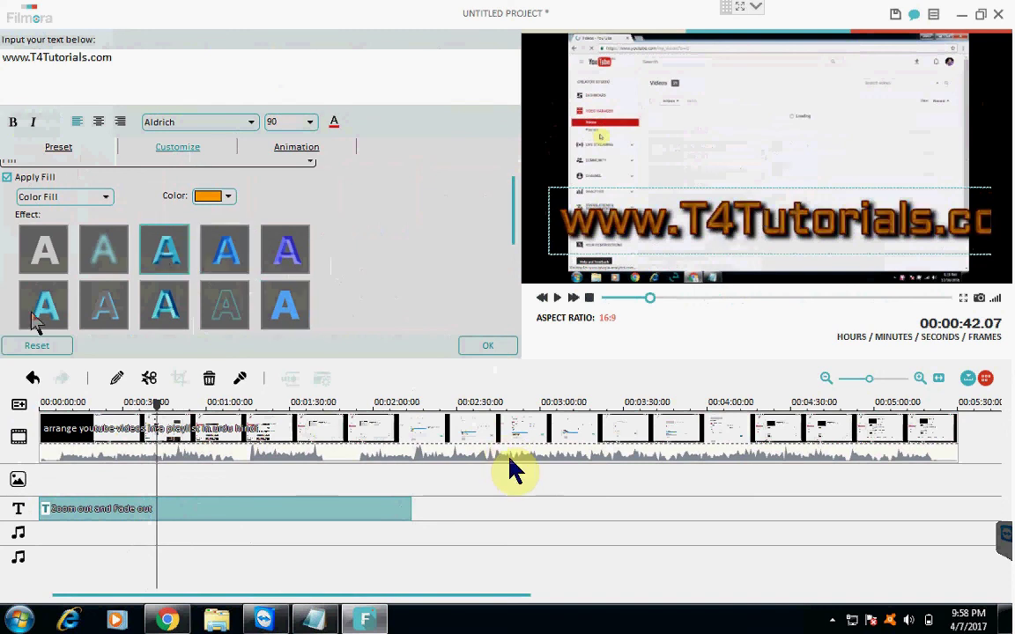
{"action": "left_click", "coordinate": [60, 299]}
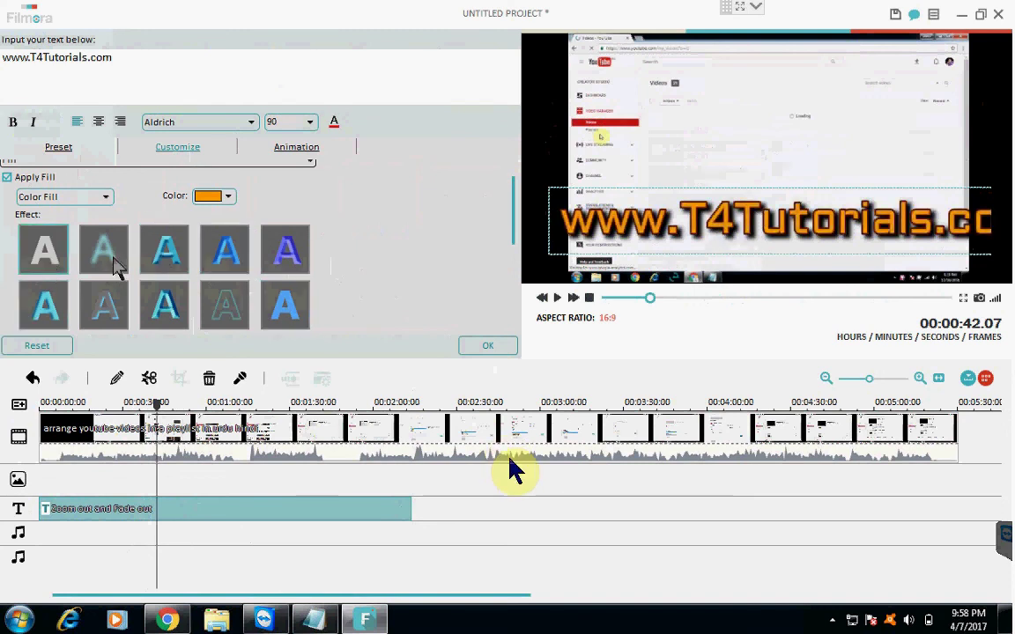
{"action": "left_click", "coordinate": [176, 255]}
{"action": "left_click", "coordinate": [172, 309]}
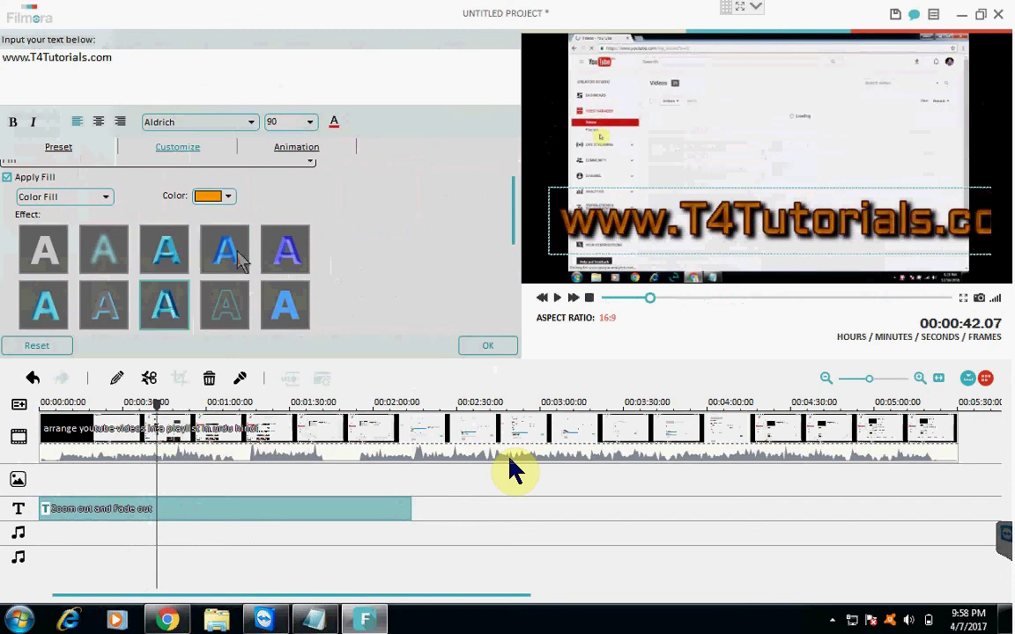
{"action": "left_click", "coordinate": [238, 302]}
{"action": "left_click", "coordinate": [276, 252]}
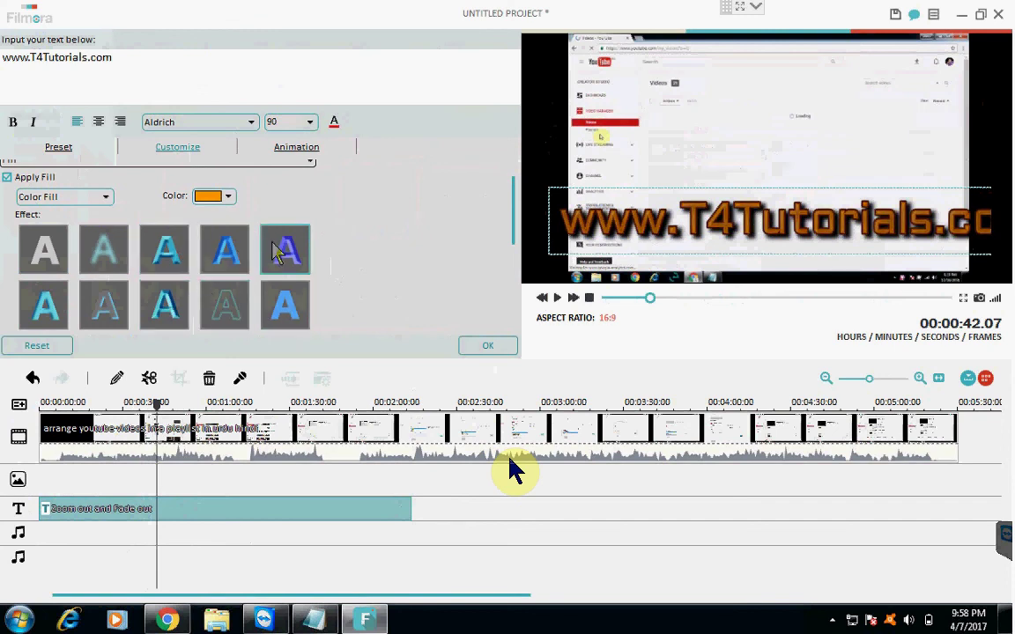
{"action": "left_click", "coordinate": [163, 252]}
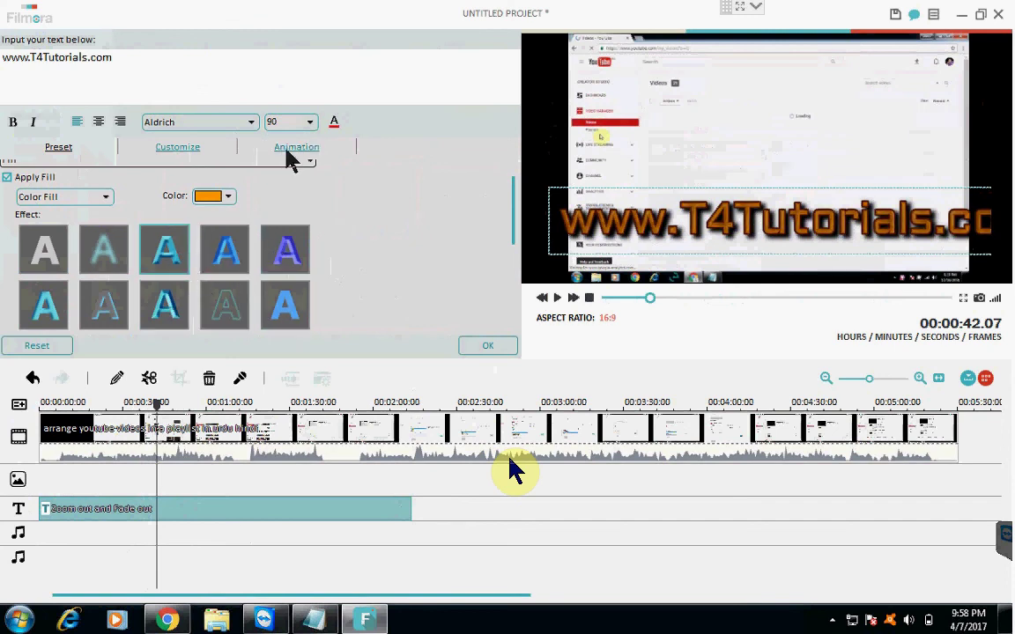
Apply the Left Roll animation to the title and close the editing settings
{"action": "left_click", "coordinate": [290, 149]}
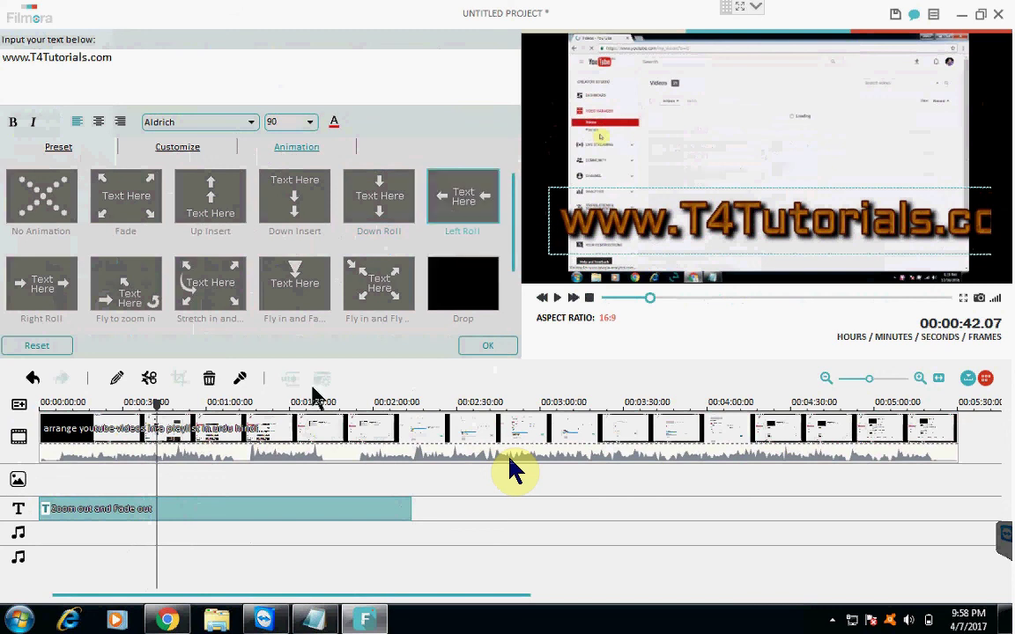
{"action": "left_click", "coordinate": [513, 470]}
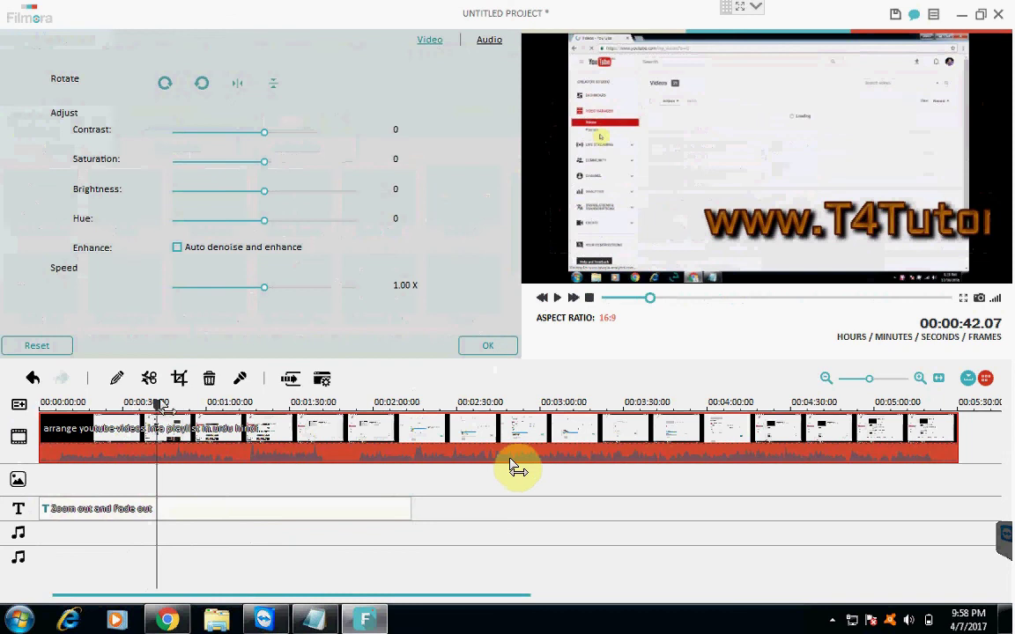
{"action": "left_click", "coordinate": [478, 349]}
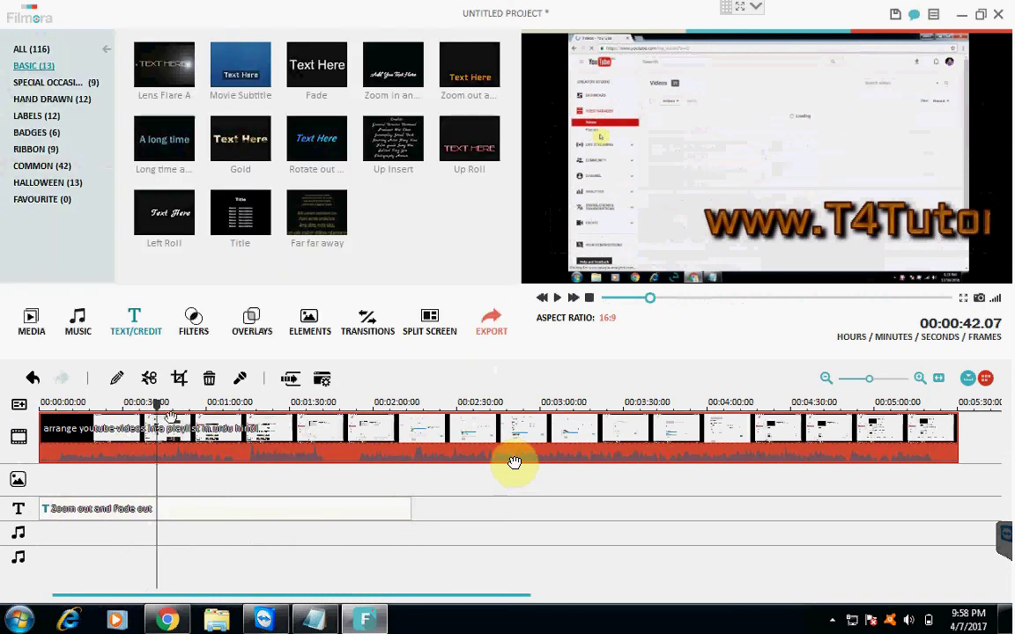
Play the video from about 00:00:21 to check the title's rolling animation, stopping at about 00:00:35
{"action": "left_click_drag", "start_coordinate": [155, 404], "coordinate": [111, 403]}
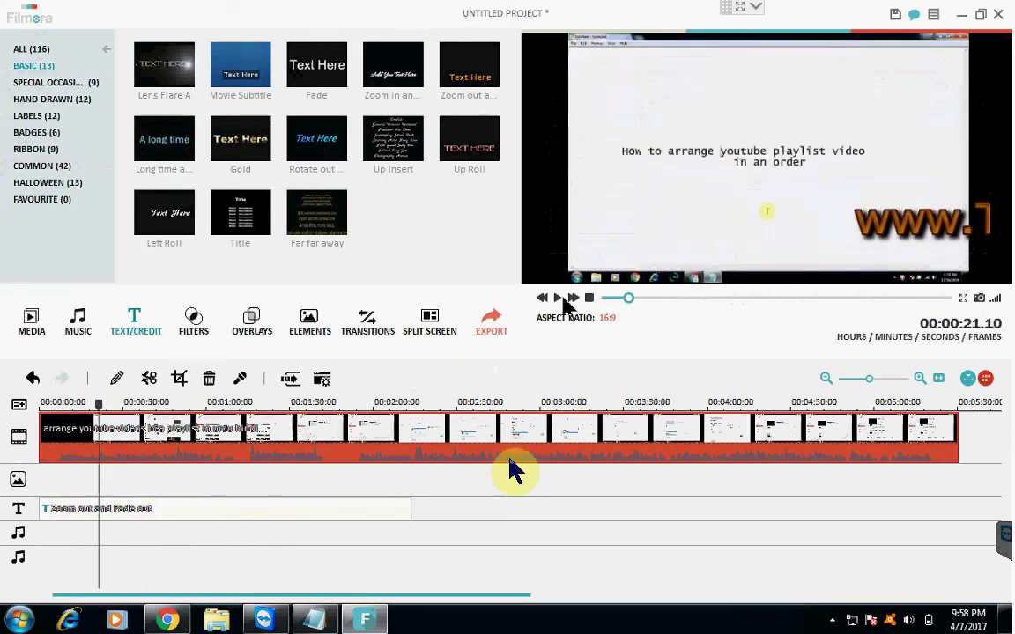
{"action": "key", "text": "space"}
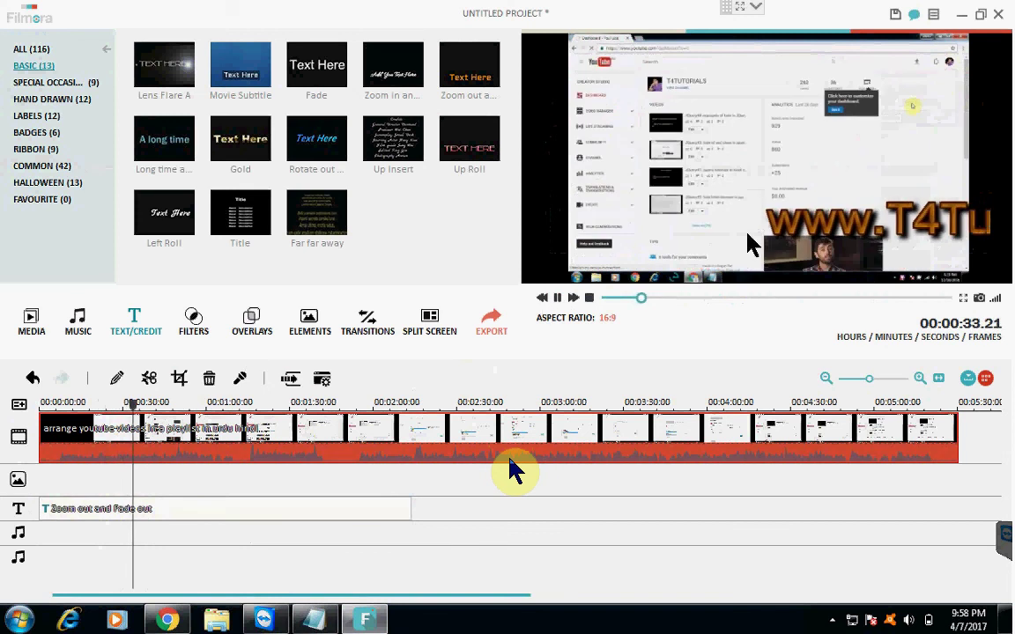
{"action": "left_click", "coordinate": [557, 298]}
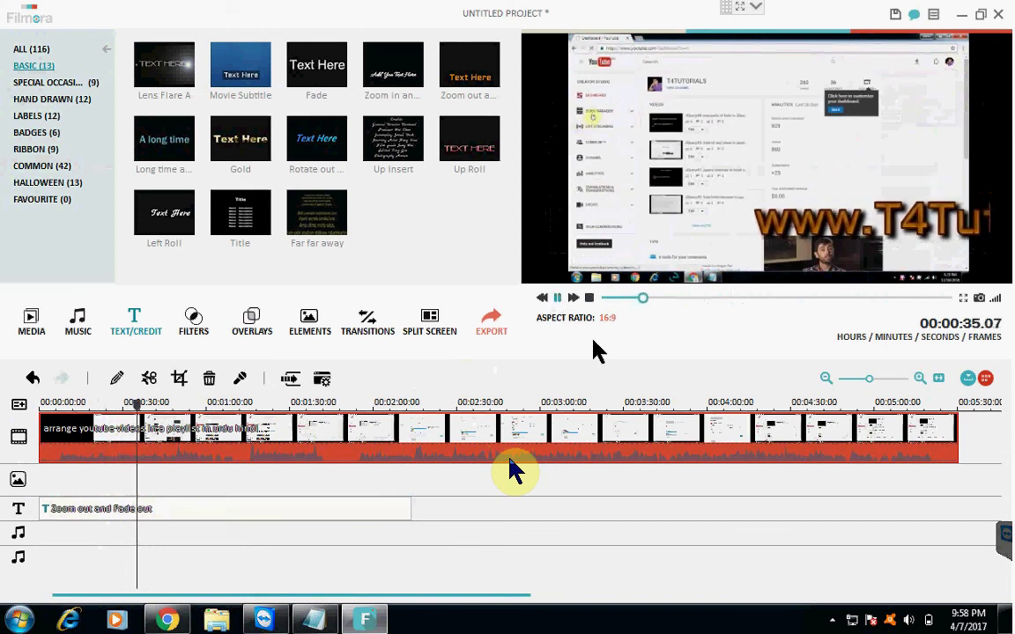